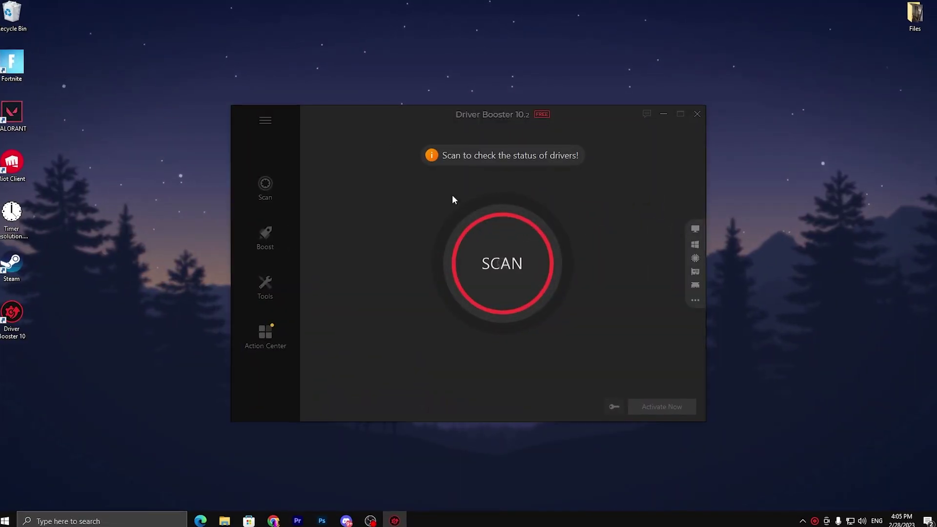
Leave the Fortnite gameplay intro to get back to the Windows desktop
{"action": "left_click", "coordinate": [503, 263]}
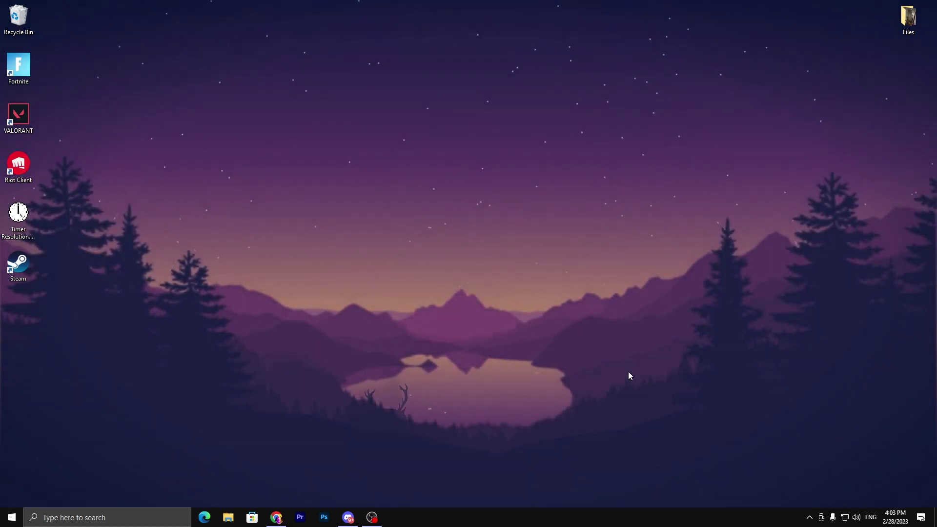
Search uptopacks.com for 'driver' and download the Driver Booster installer via the Driver Game Boost post
{"action": "left_click", "coordinate": [277, 516]}
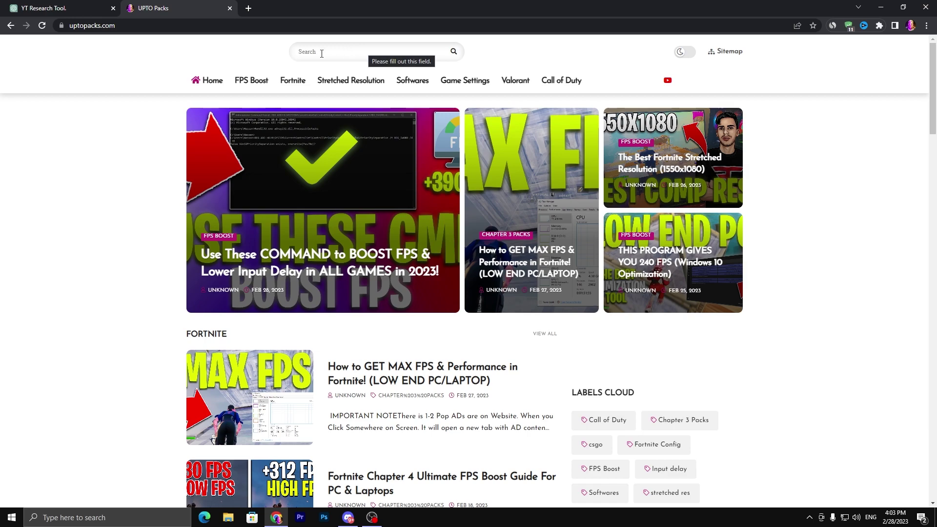
{"action": "left_click", "coordinate": [352, 51]}
{"action": "type", "text": "dr"}
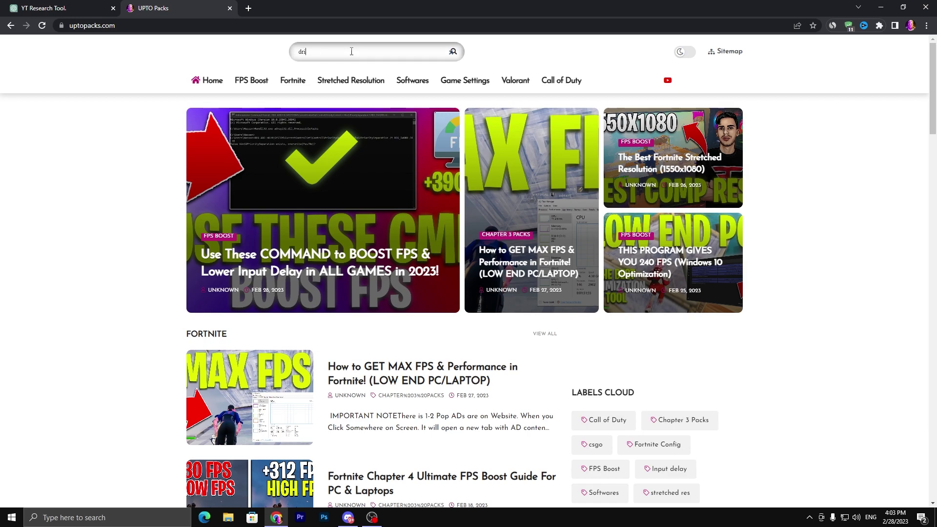
{"action": "type", "text": "iver"}
{"action": "key", "text": "Return"}
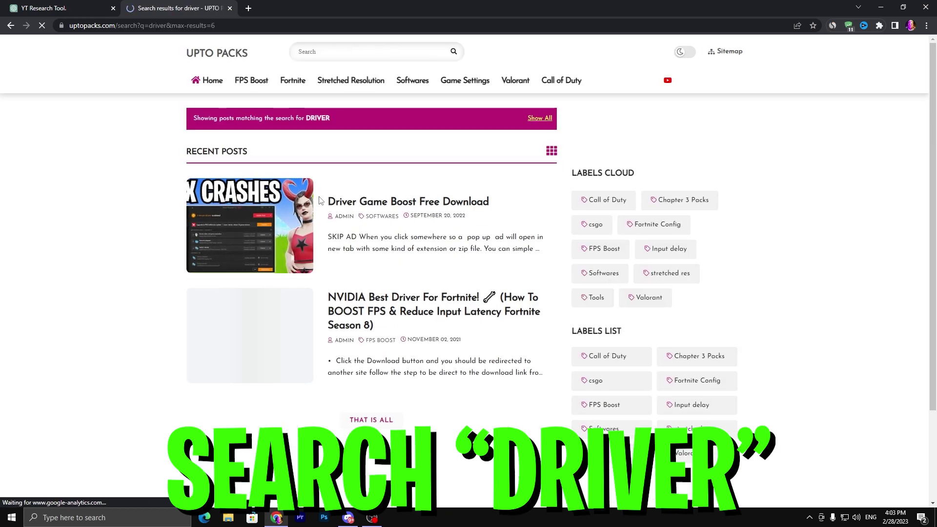
{"action": "left_click", "coordinate": [363, 204]}
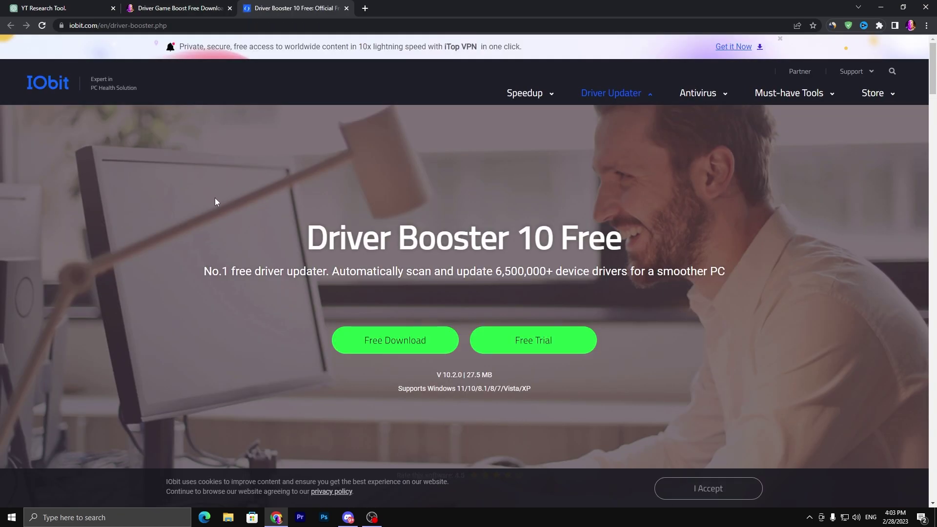
{"action": "left_click", "coordinate": [396, 342]}
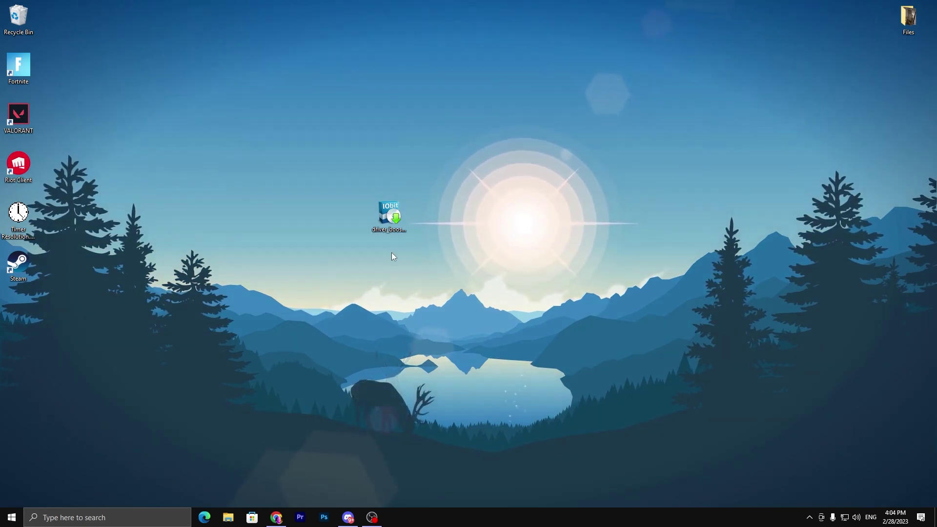
Install Driver Booster 10, declining iTop VPN, iTop PDF and Advanced SystemCare, and run the first scan
{"action": "double_click", "coordinate": [389, 217]}
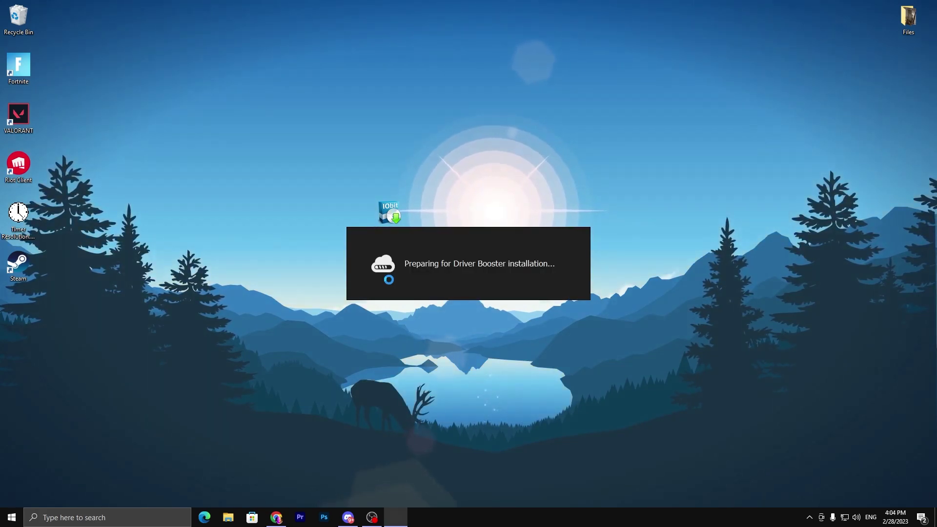
{"action": "left_click", "coordinate": [268, 362]}
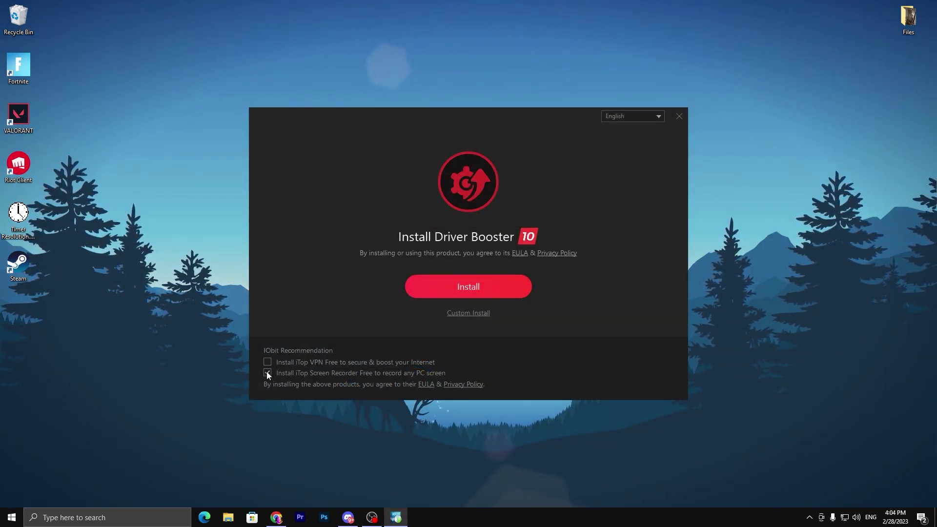
{"action": "left_click", "coordinate": [456, 286]}
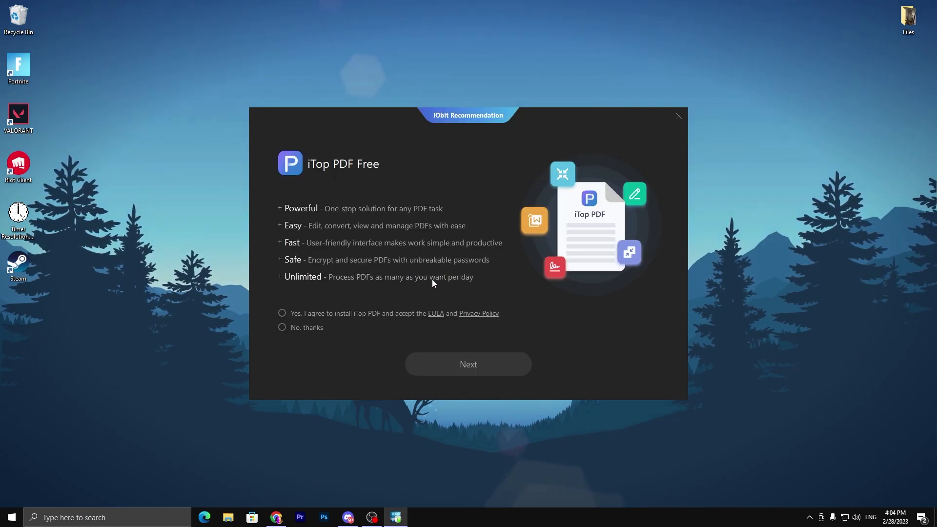
{"action": "left_click", "coordinate": [283, 327]}
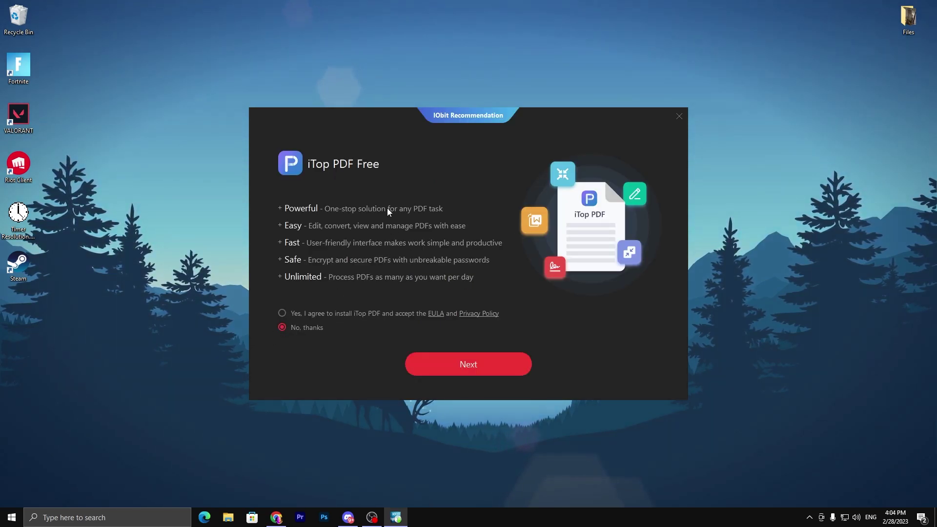
{"action": "left_click", "coordinate": [469, 363]}
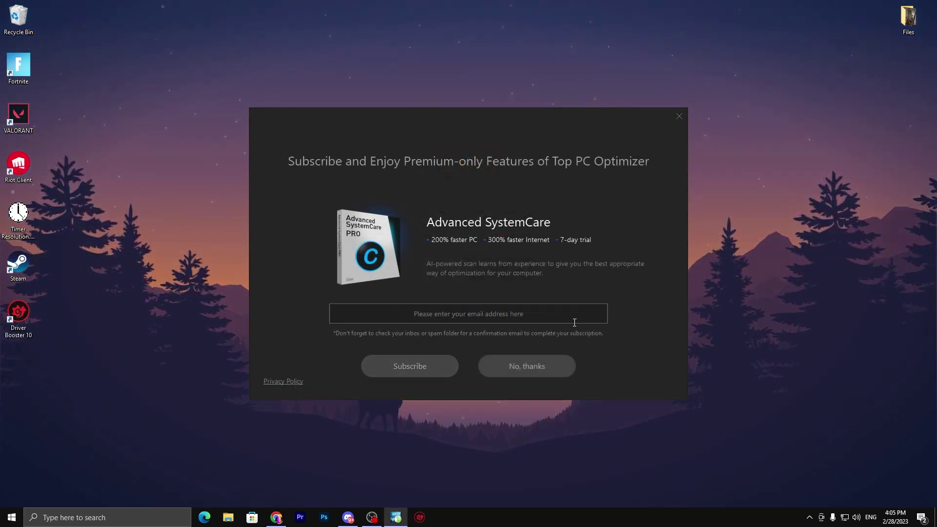
{"action": "left_click", "coordinate": [523, 375]}
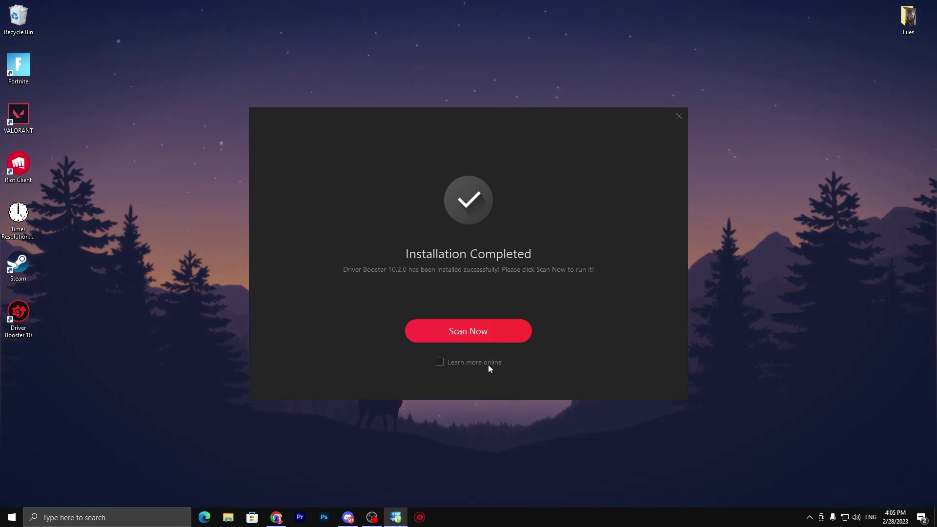
{"action": "left_click", "coordinate": [464, 336]}
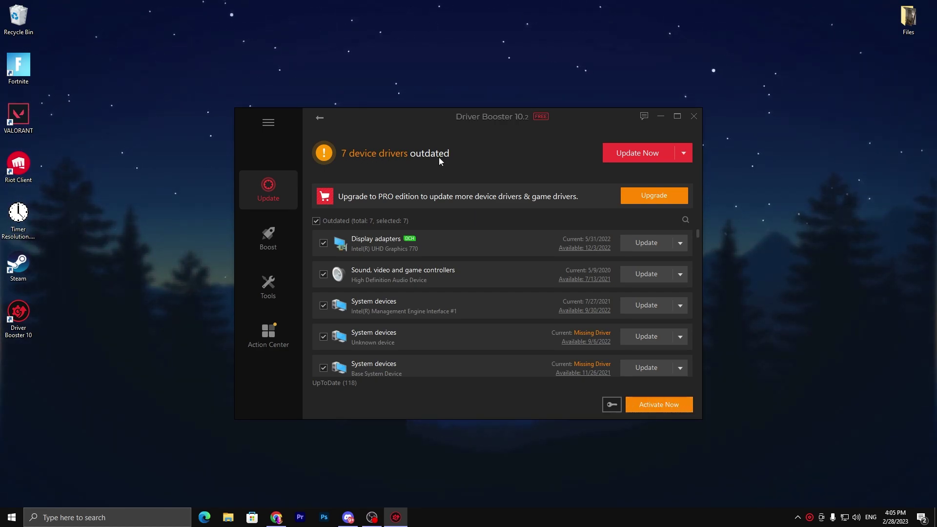
Update all 7 outdated drivers, accept the Installation Notice, and minimize Driver Booster while it downloads
{"action": "scroll", "coordinate": [439, 244], "scroll_direction": "down", "scroll_amount": 5}
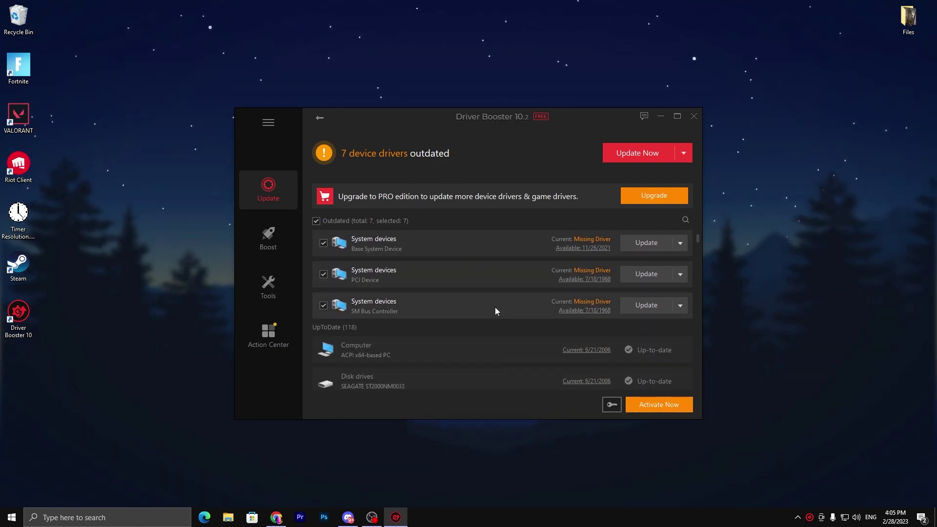
{"action": "scroll", "coordinate": [495, 307], "scroll_direction": "up", "scroll_amount": 5}
{"action": "left_click", "coordinate": [599, 204]}
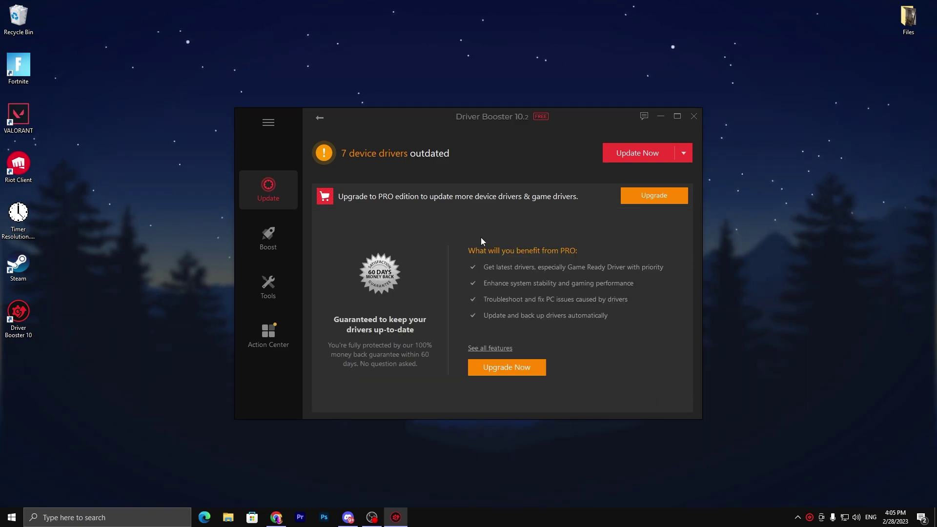
{"action": "left_click", "coordinate": [640, 153]}
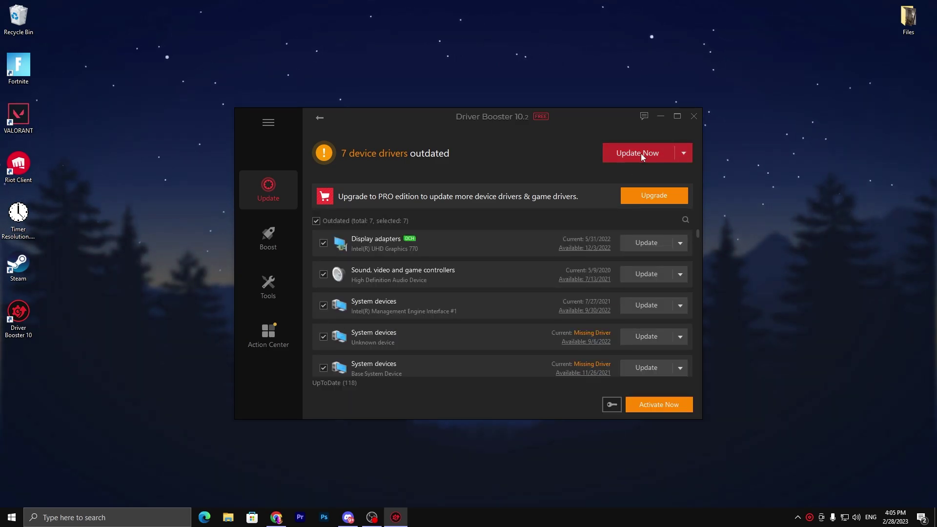
{"action": "left_click", "coordinate": [548, 322]}
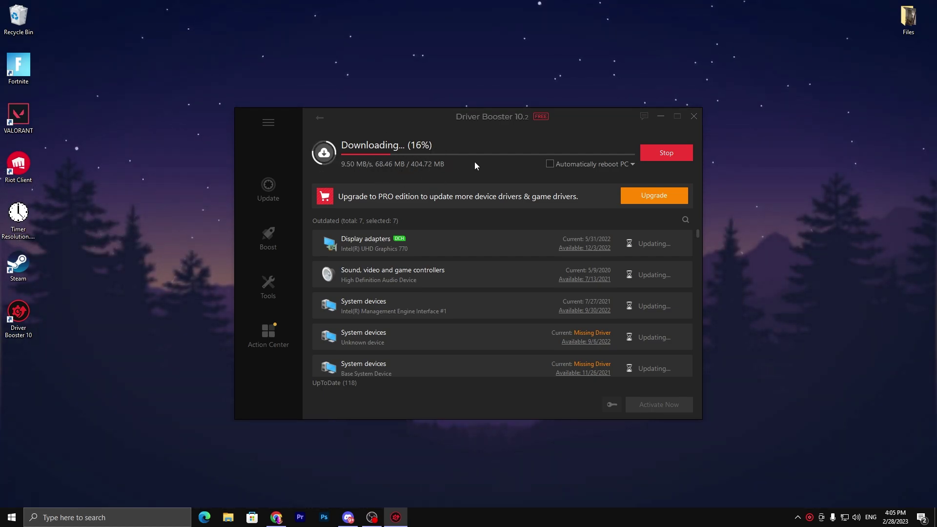
{"action": "left_click", "coordinate": [655, 116]}
In Graphics settings, add FortniteClient-Win64-Shipping.exe with High performance (RTX 3070), then close Settings
{"action": "right_click", "coordinate": [498, 125]}
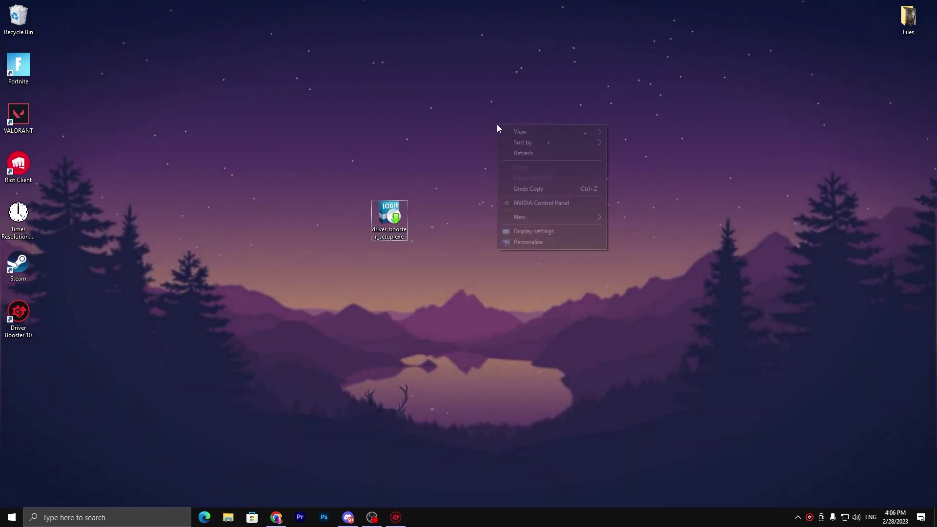
{"action": "left_click", "coordinate": [539, 232]}
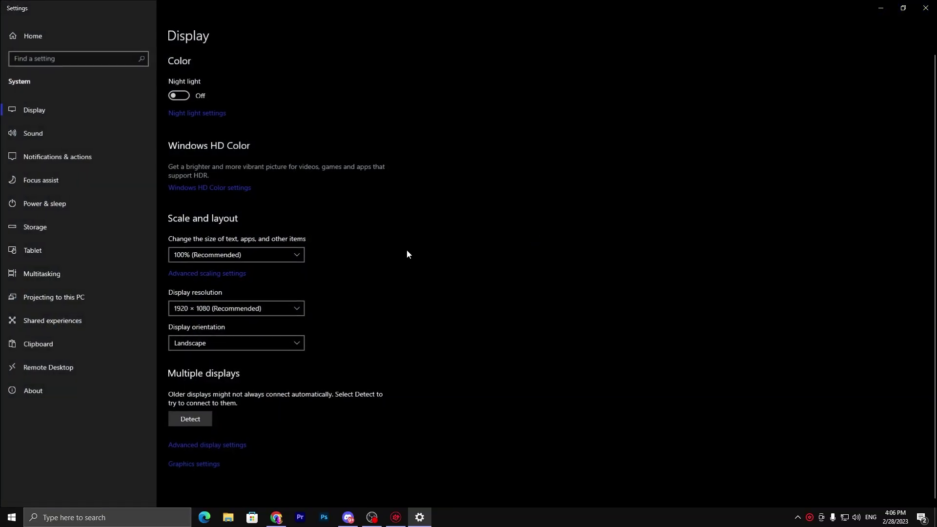
{"action": "left_click", "coordinate": [191, 465]}
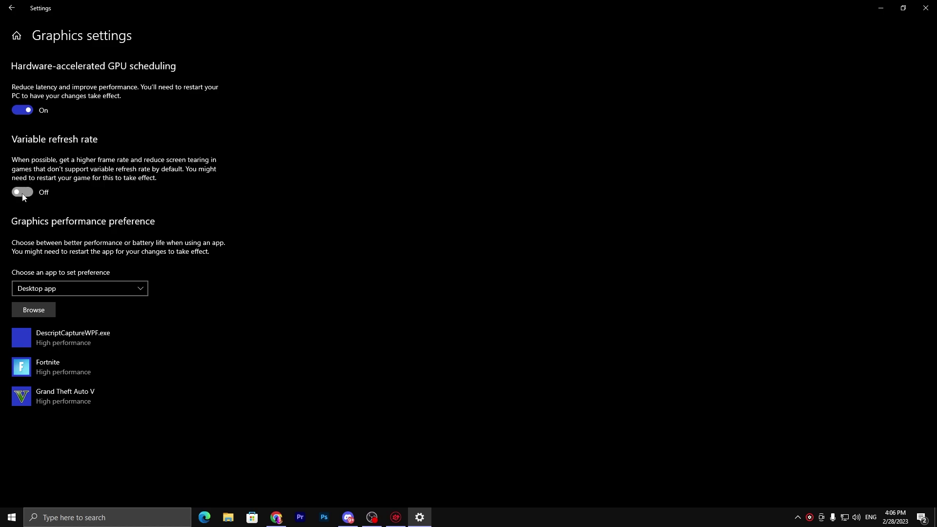
{"action": "left_click", "coordinate": [27, 312]}
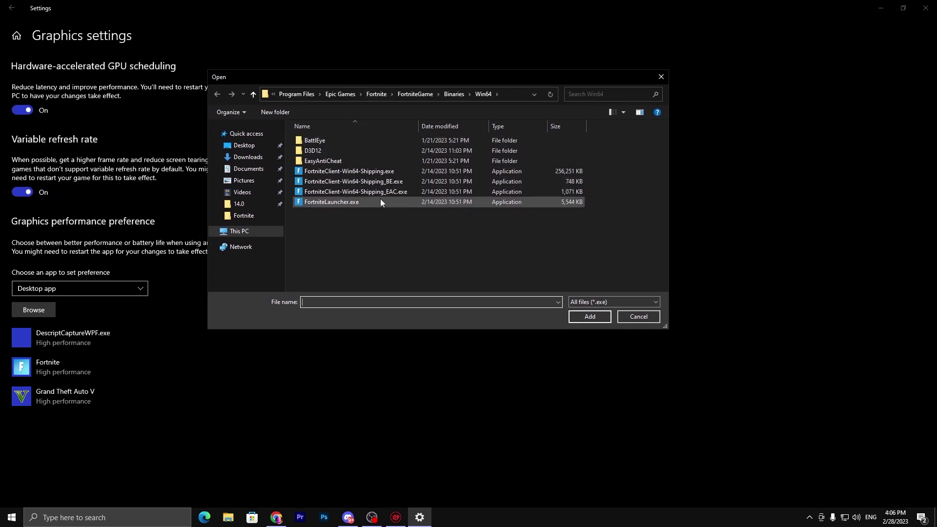
{"action": "left_click", "coordinate": [352, 172]}
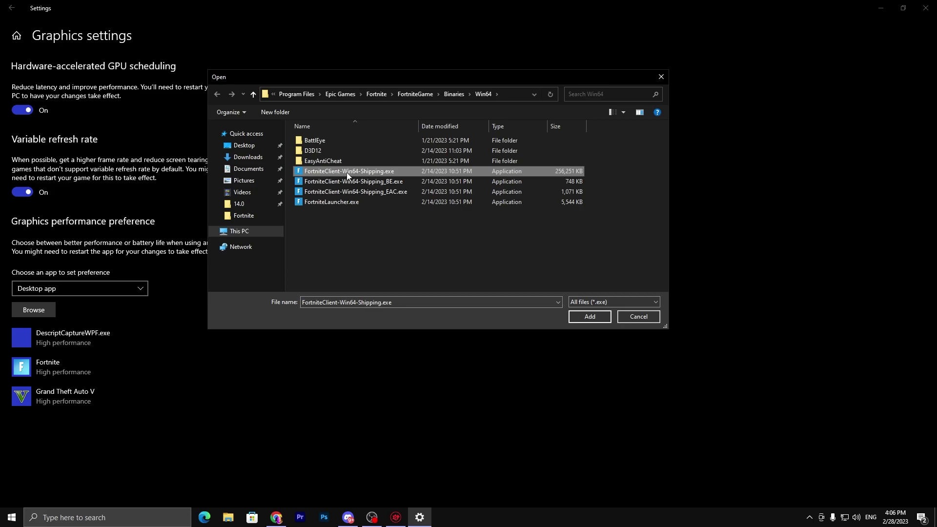
{"action": "left_click", "coordinate": [589, 316]}
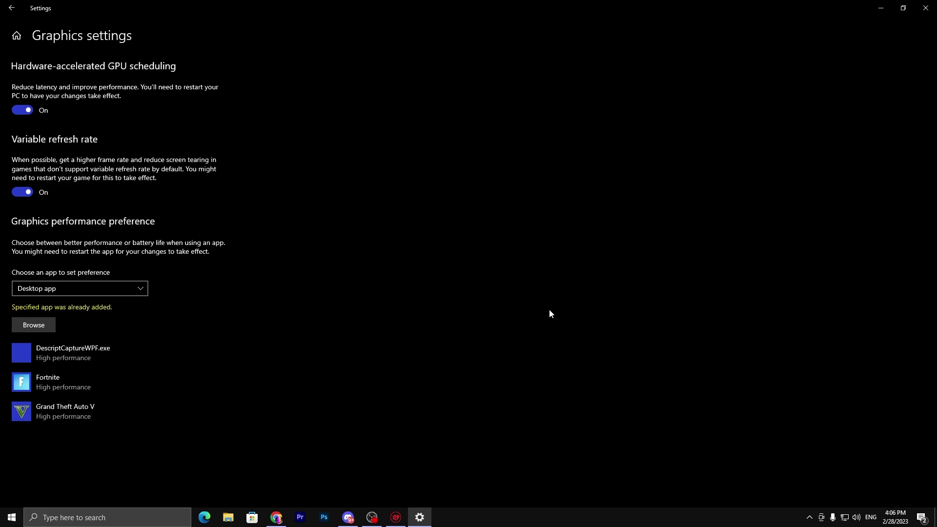
{"action": "left_click", "coordinate": [53, 385]}
{"action": "left_click", "coordinate": [154, 431]}
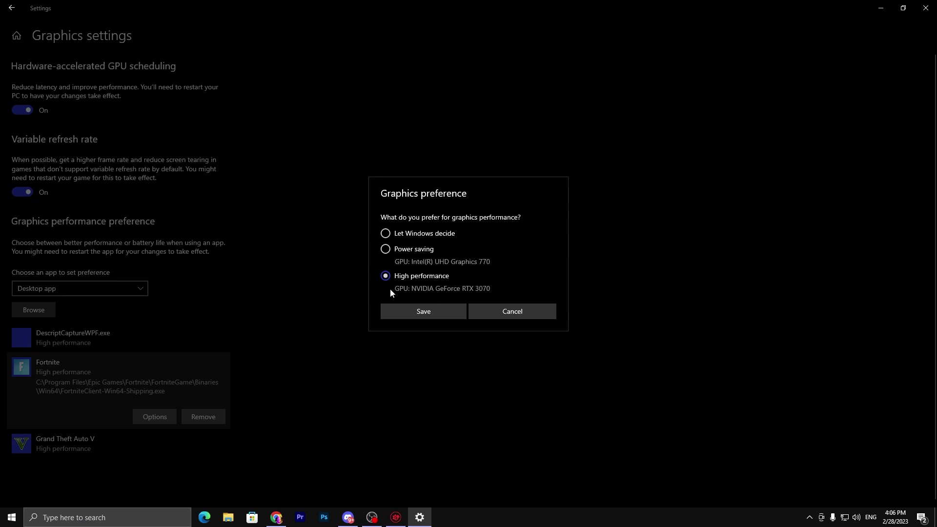
{"action": "left_click", "coordinate": [425, 311]}
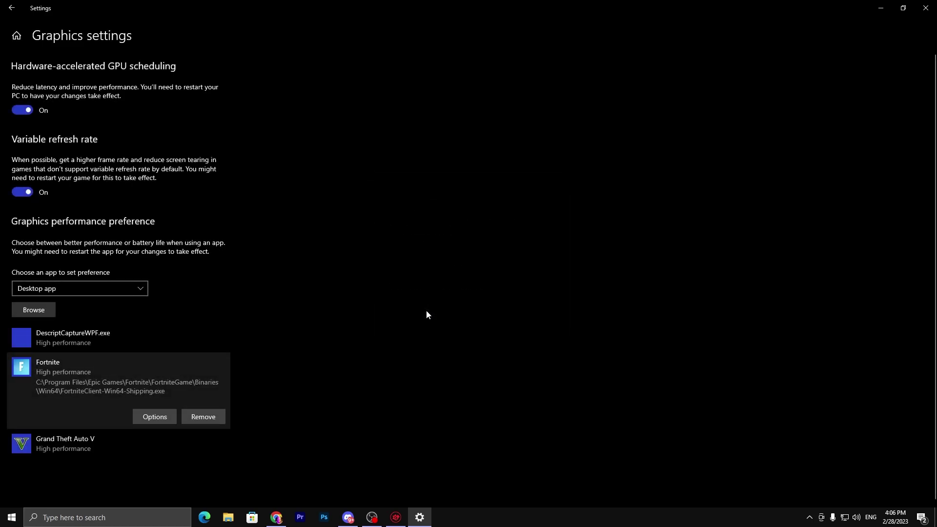
{"action": "left_click", "coordinate": [925, 8]}
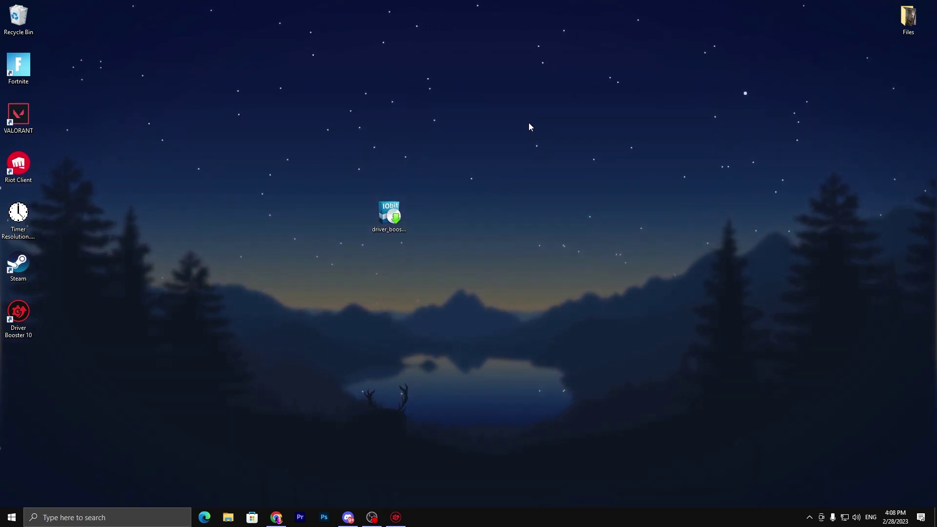
Turn on automatic tuning in the GeForce Experience Performance panel, accept the warning, and close the panel
{"action": "key", "text": "alt+z"}
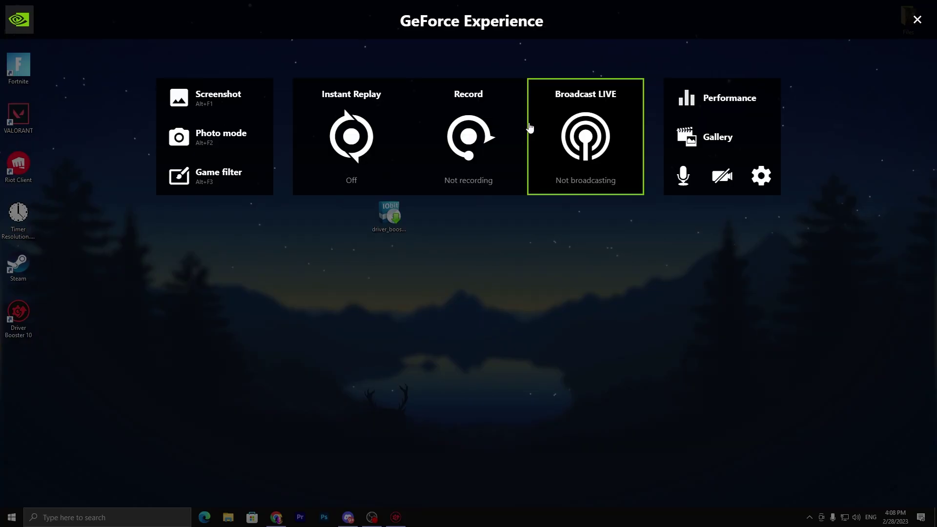
{"action": "left_click", "coordinate": [722, 98]}
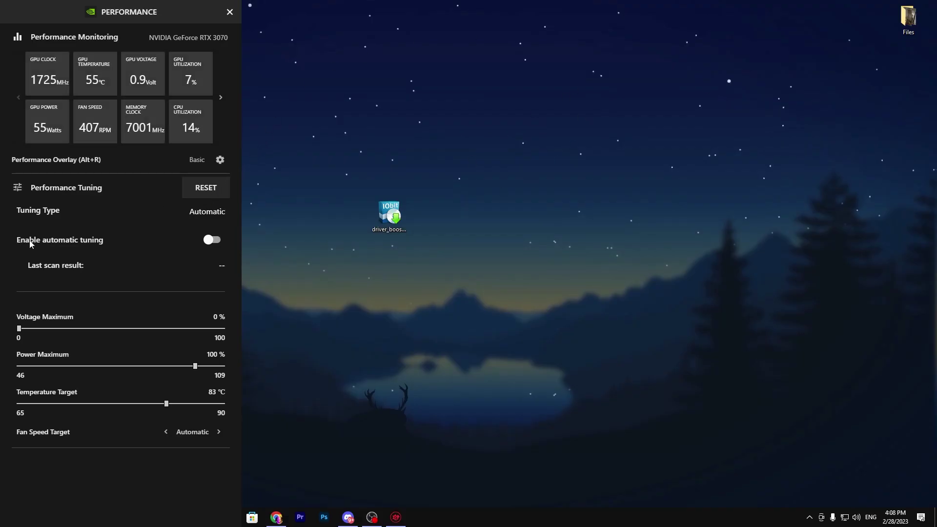
{"action": "left_click", "coordinate": [205, 239]}
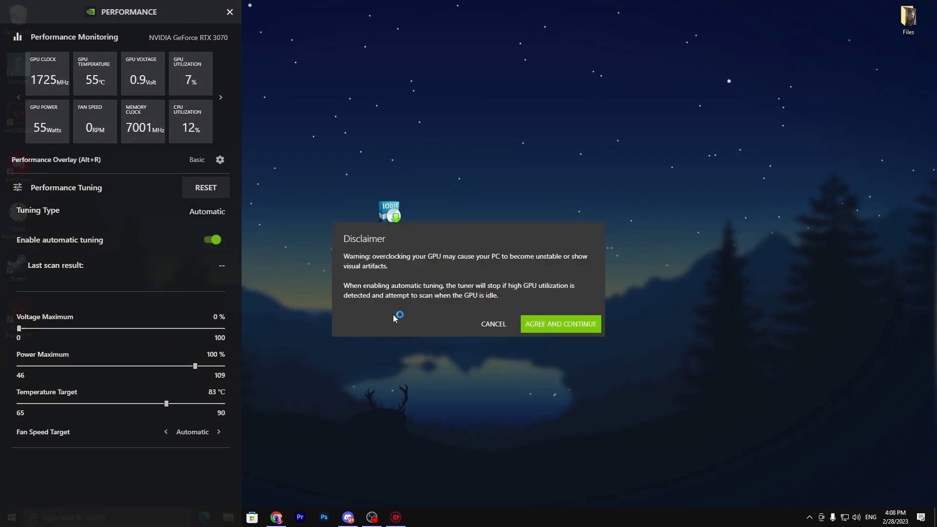
{"action": "left_click", "coordinate": [549, 326]}
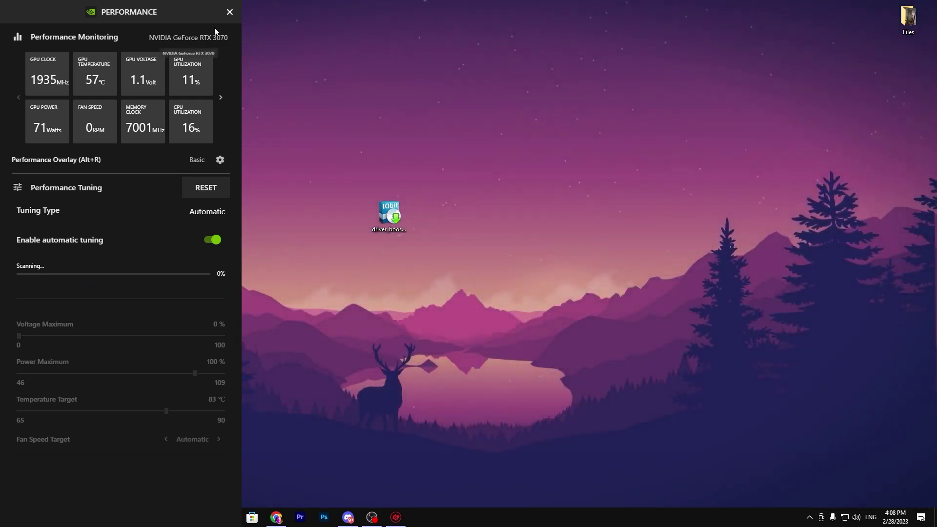
{"action": "left_click", "coordinate": [230, 12]}
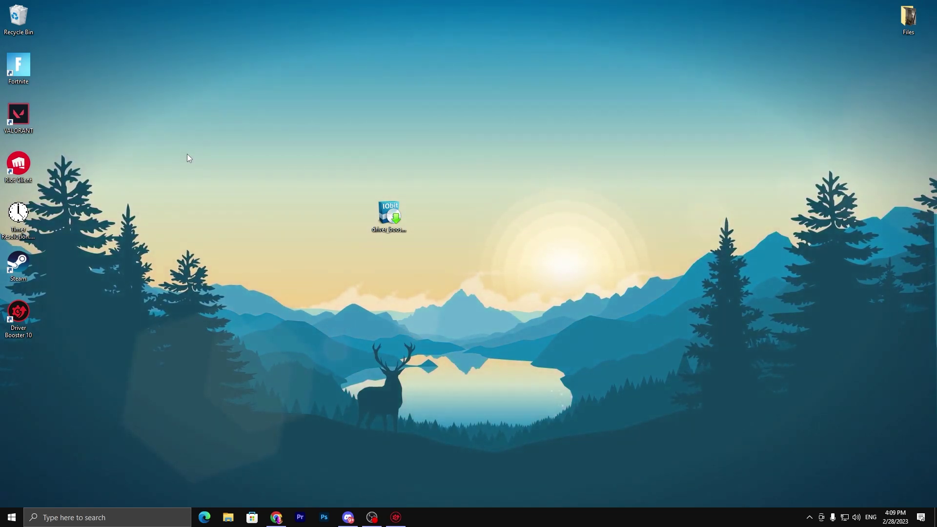
Open the temp folder with Run 'temp', delete all 9 items, and close the Explorer window
{"action": "key", "text": "super+r"}
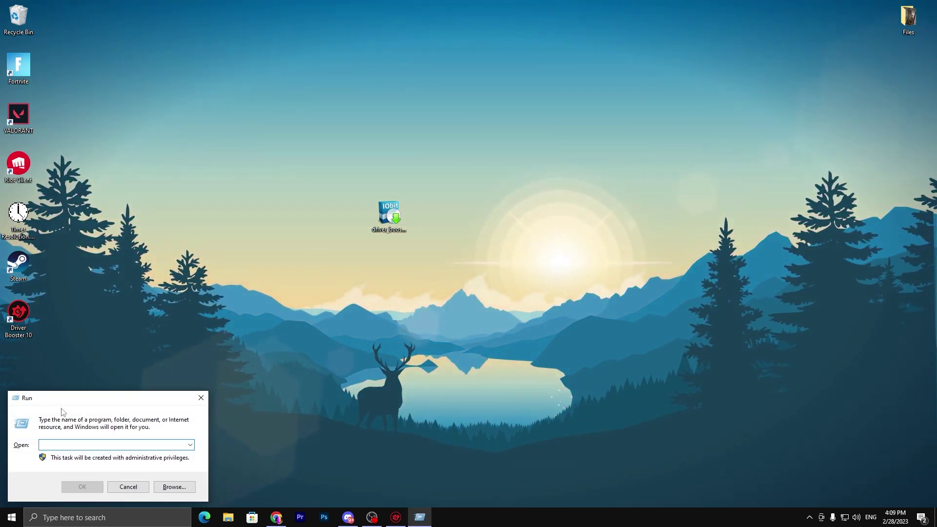
{"action": "left_click_drag", "start_coordinate": [61, 410], "coordinate": [376, 183]}
{"action": "type", "text": "t"}
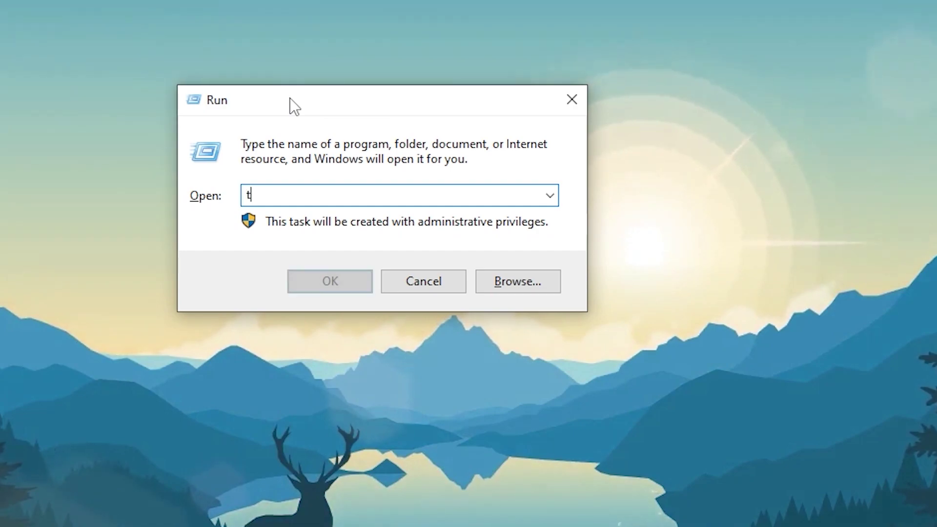
{"action": "type", "text": "emp"}
{"action": "key", "text": "Return"}
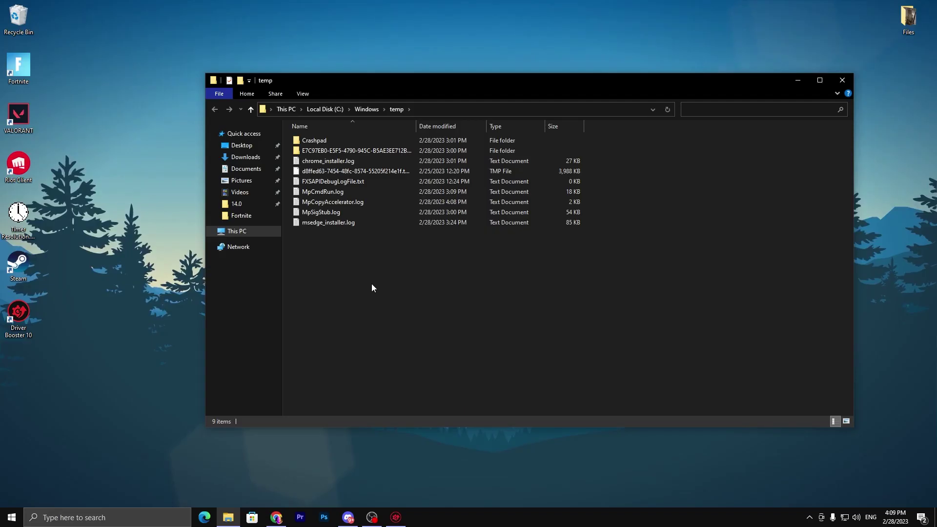
{"action": "key", "text": "ctrl+a"}
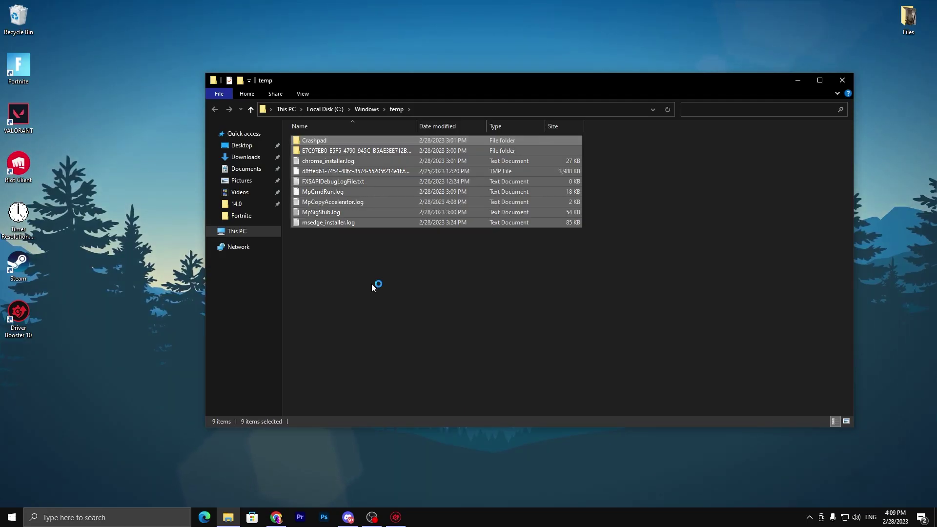
{"action": "right_click", "coordinate": [367, 188]}
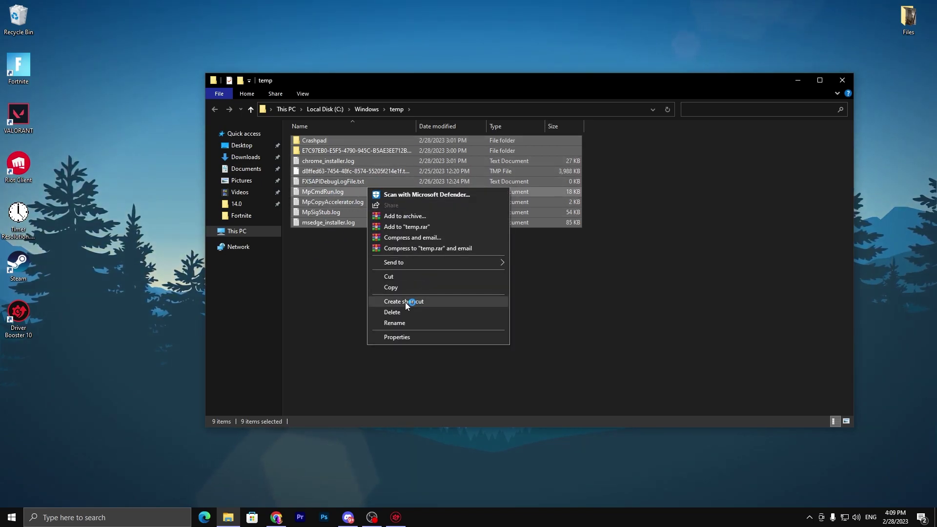
{"action": "left_click", "coordinate": [405, 312]}
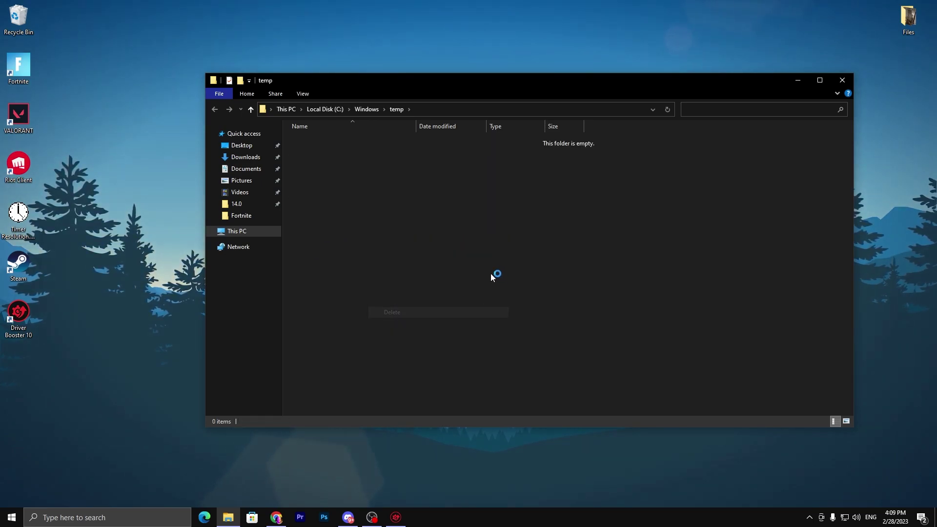
{"action": "left_click", "coordinate": [840, 81]}
Reopen the Run dialog and move it to the middle of the screen
{"action": "key", "text": "super+r"}
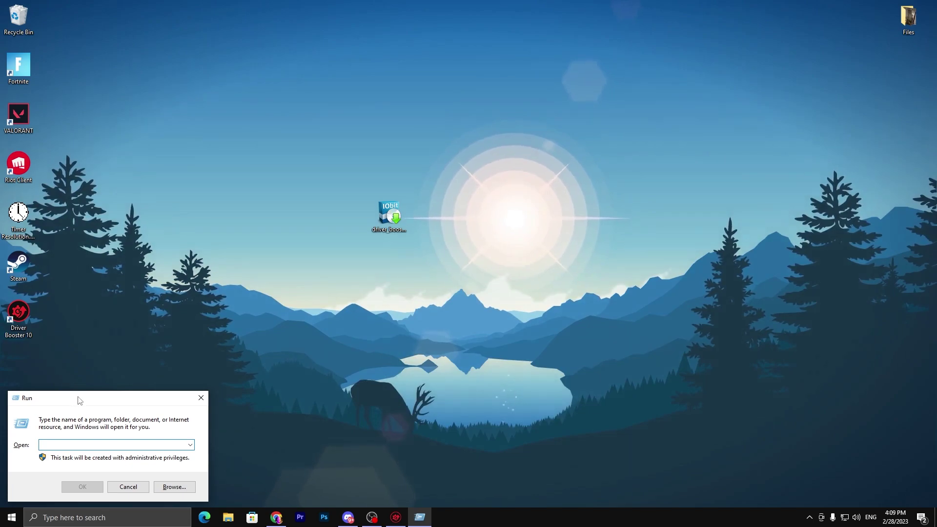
{"action": "left_click_drag", "start_coordinate": [80, 400], "coordinate": [450, 181]}
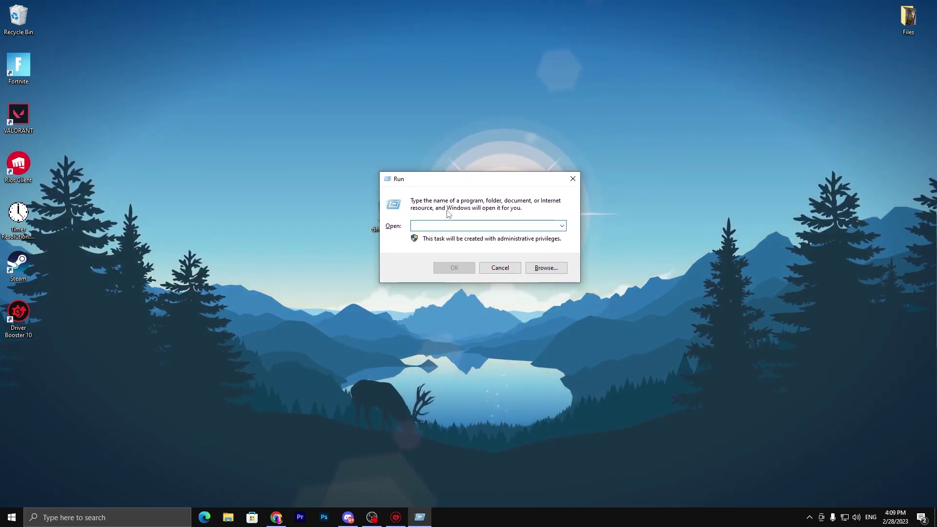